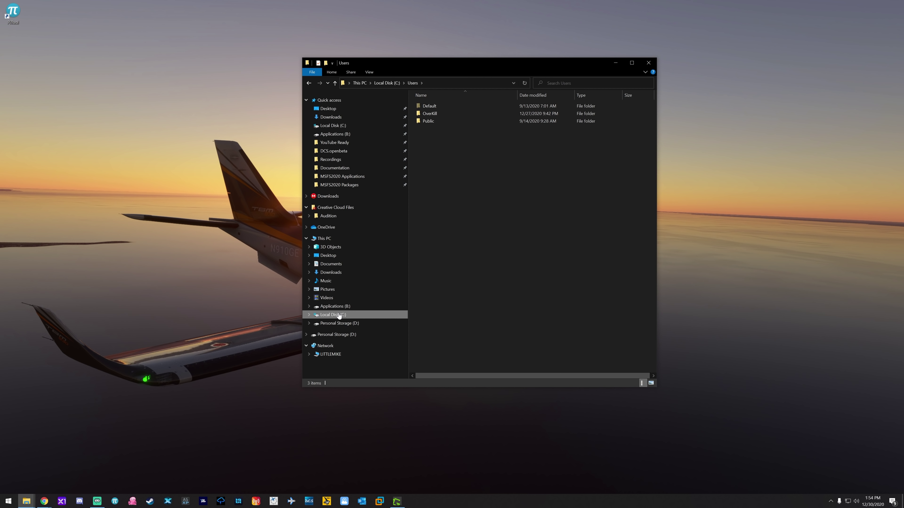
- Open the WindowsApps folder inside Program Files on Local Disk (C:)
{"action": "left_click", "coordinate": [338, 314]}
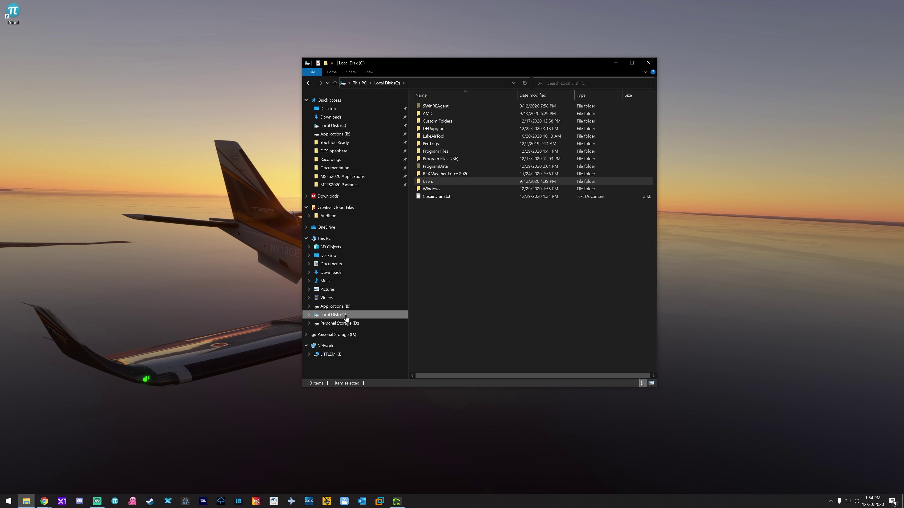
{"action": "left_click", "coordinate": [437, 153]}
{"action": "double_click", "coordinate": [438, 153]}
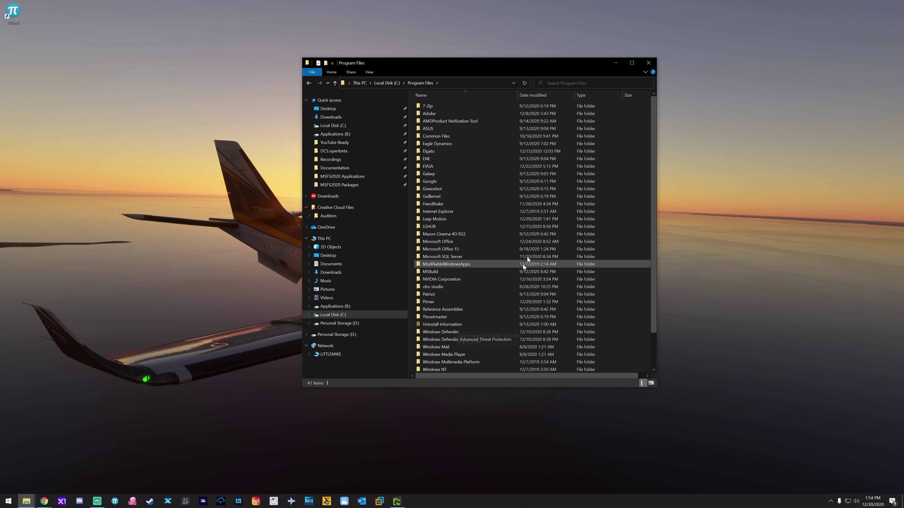
{"action": "left_click", "coordinate": [368, 73]}
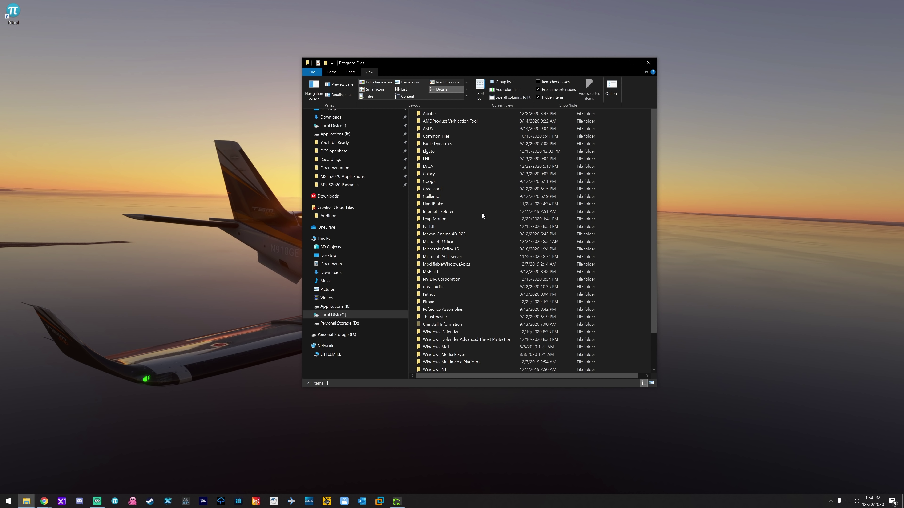
{"action": "scroll", "coordinate": [482, 216], "scroll_direction": "down", "scroll_amount": 2}
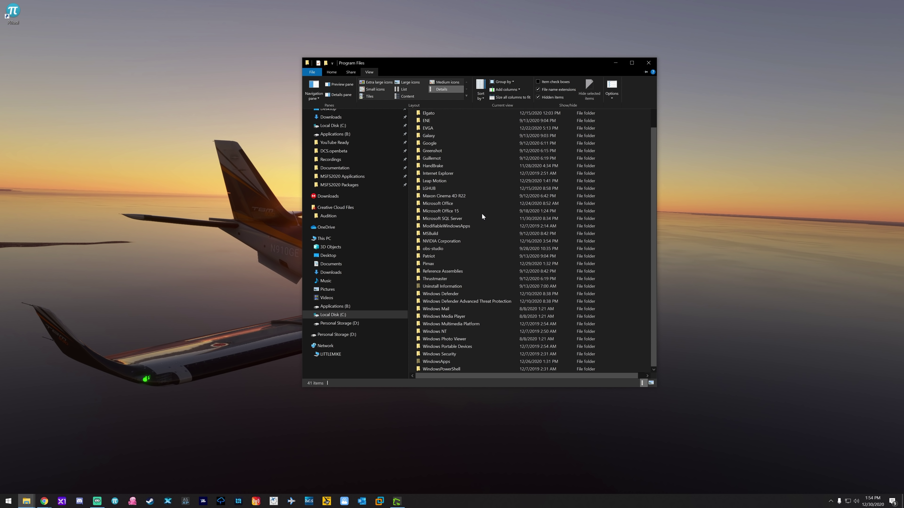
{"action": "left_click", "coordinate": [445, 362]}
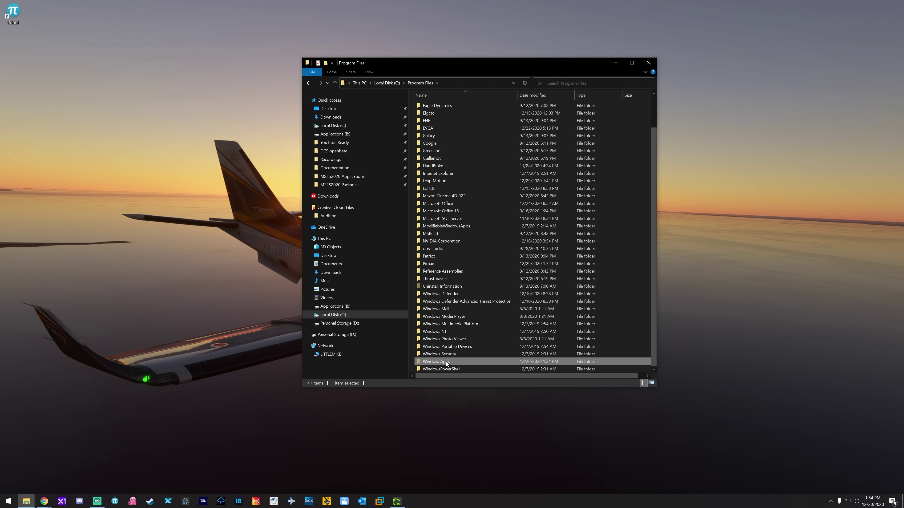
{"action": "double_click", "coordinate": [442, 362]}
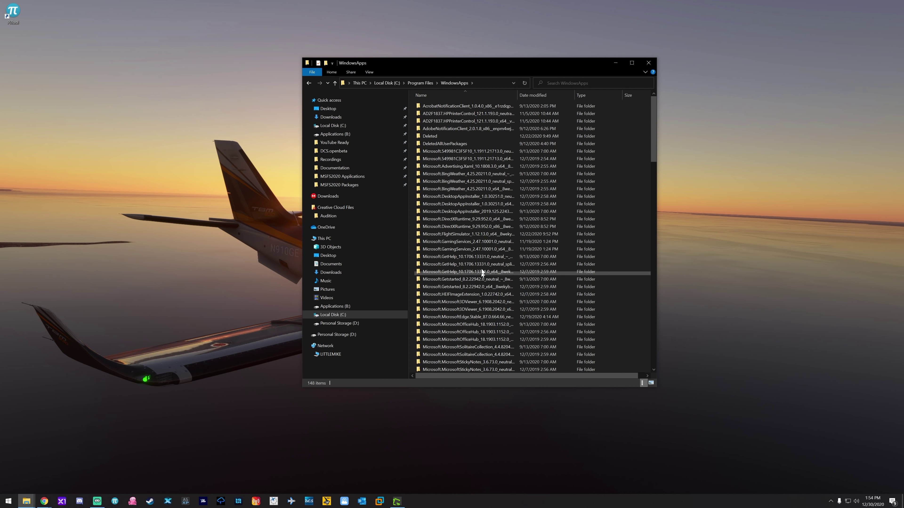
- Return to Program Files and open the advanced security settings of the WindowsApps folder
{"action": "left_click", "coordinate": [308, 84]}
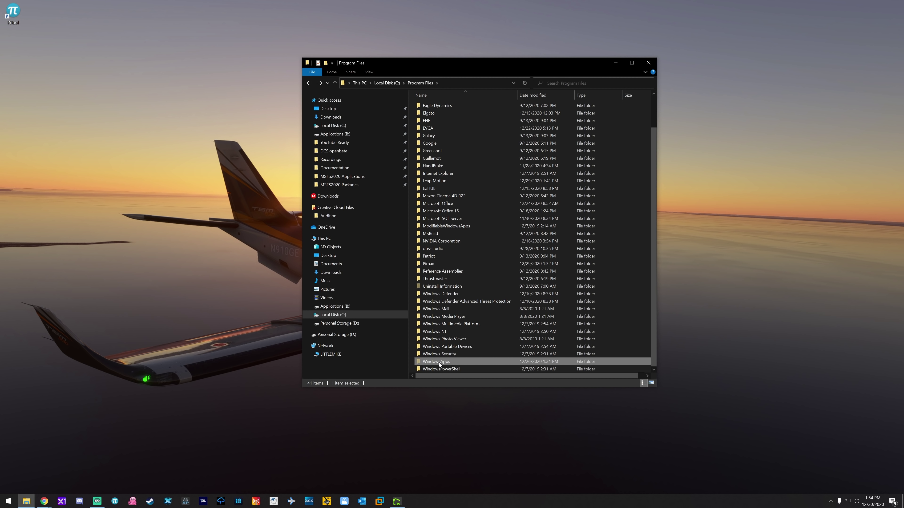
{"action": "right_click", "coordinate": [439, 363]}
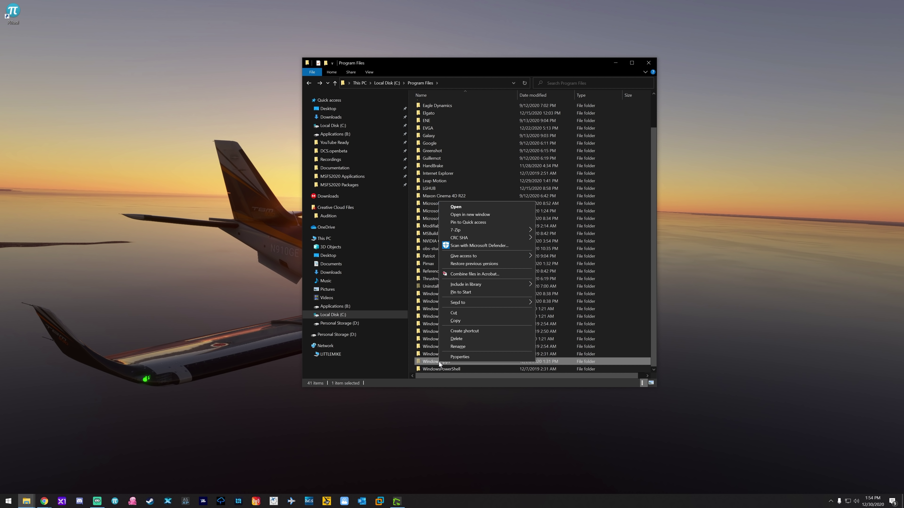
{"action": "left_click", "coordinate": [456, 357]}
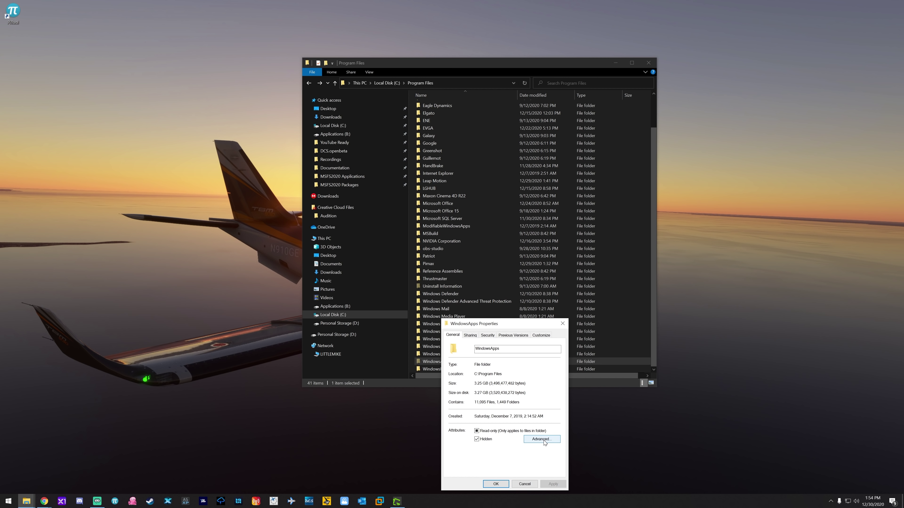
{"action": "left_click", "coordinate": [487, 336]}
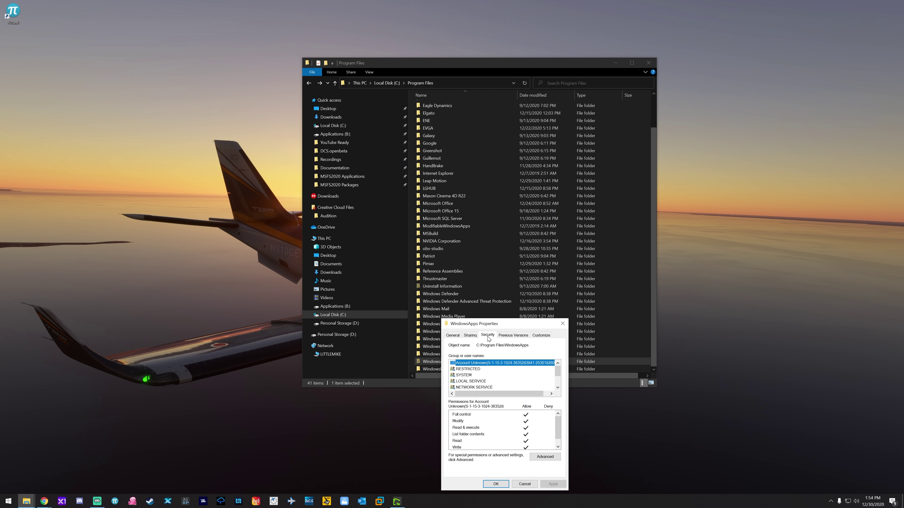
{"action": "left_click", "coordinate": [545, 457]}
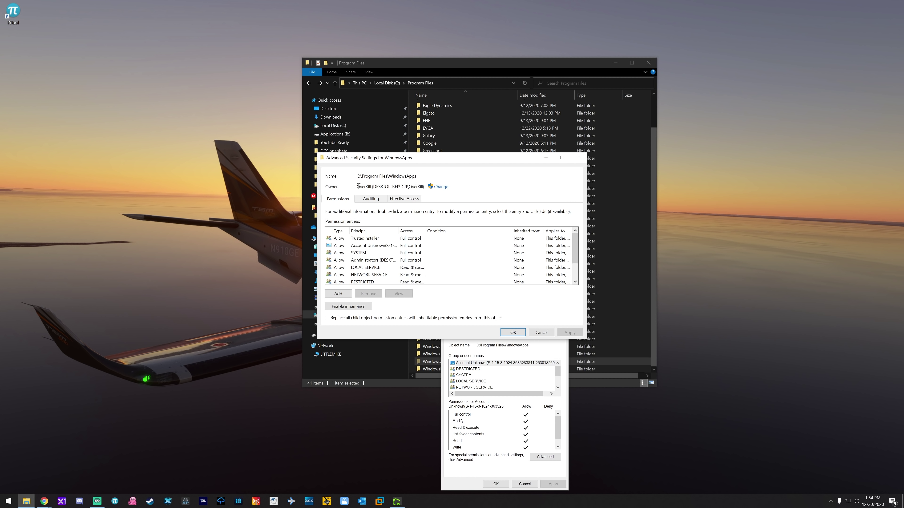
- Set the owner of the WindowsApps folder to the local Windows user account, checking the entered account name
{"action": "left_click_drag", "start_coordinate": [356, 187], "coordinate": [427, 187]}
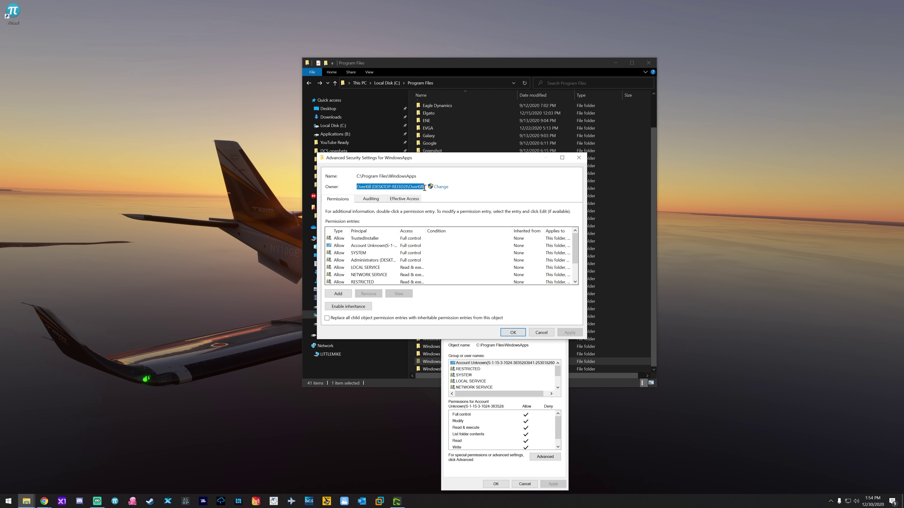
{"action": "left_click", "coordinate": [443, 189]}
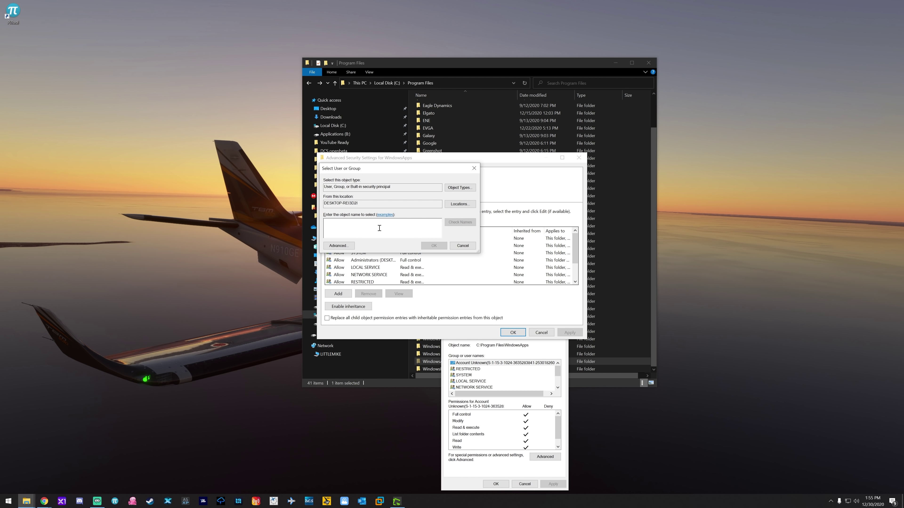
{"action": "type", "text": "Oov"}
{"action": "left_click", "coordinate": [452, 224]}
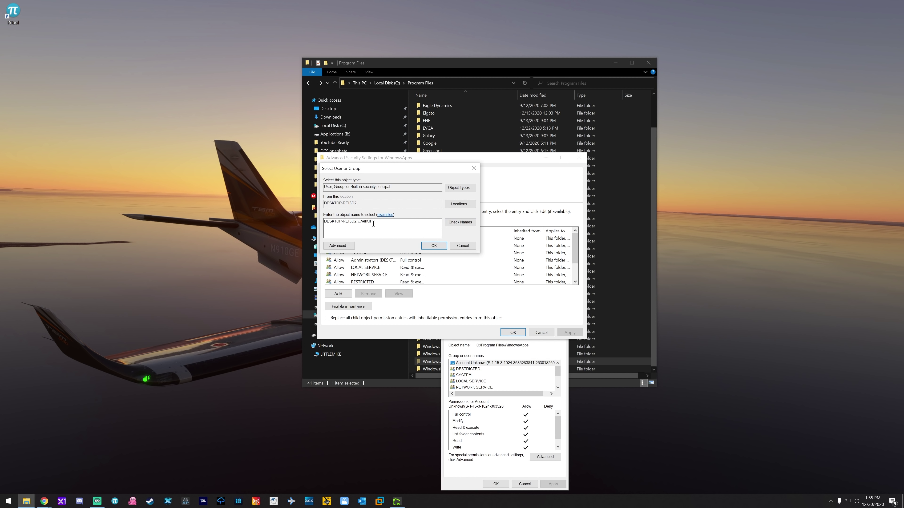
{"action": "left_click", "coordinate": [434, 245]}
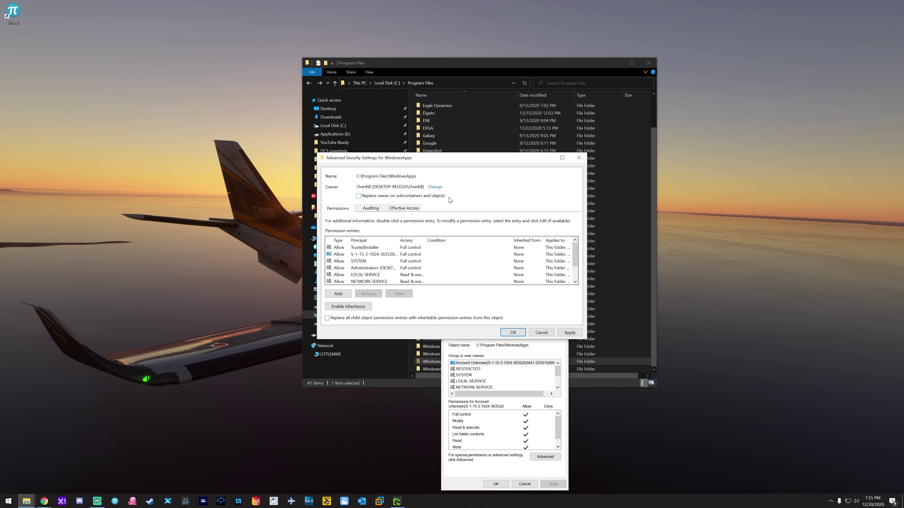
- Replace the owner on WindowsApps subcontainers and objects, apply the ownership change and close the folder's properties
{"action": "left_click", "coordinate": [358, 195]}
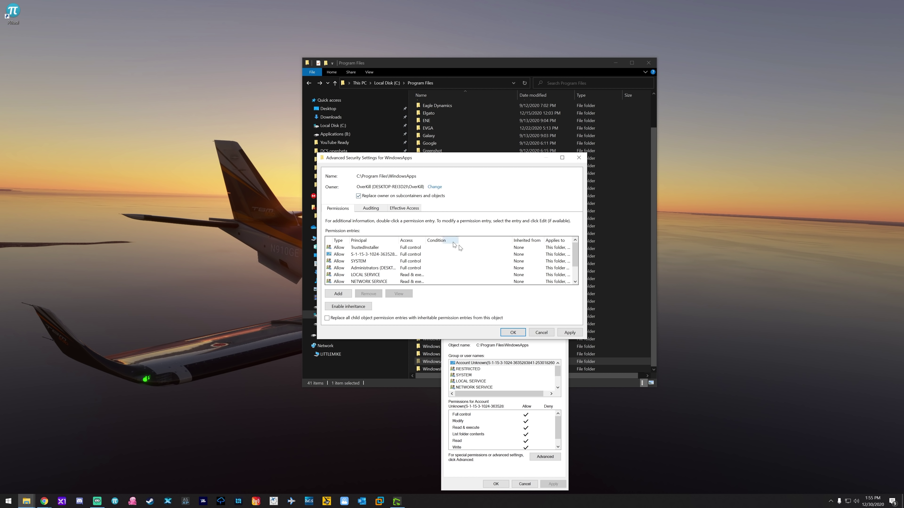
{"action": "left_click", "coordinate": [566, 332]}
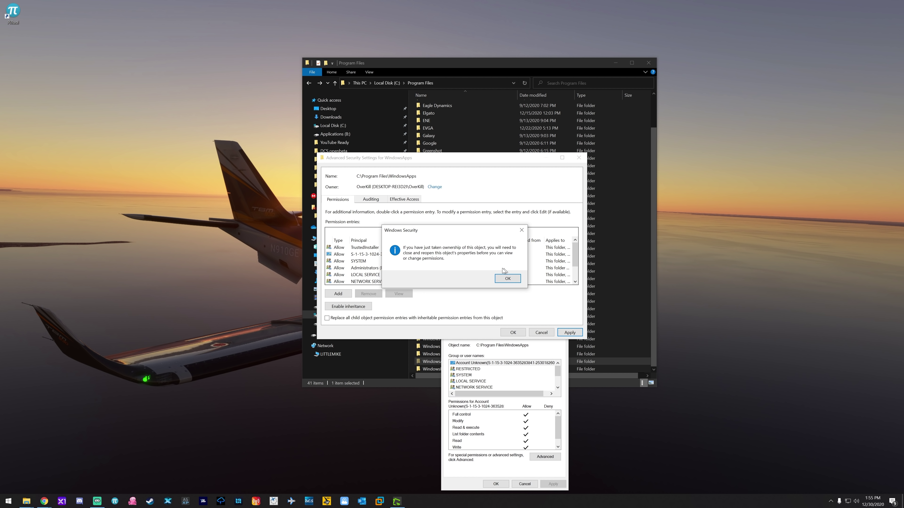
{"action": "left_click", "coordinate": [508, 278]}
{"action": "left_click", "coordinate": [513, 332]}
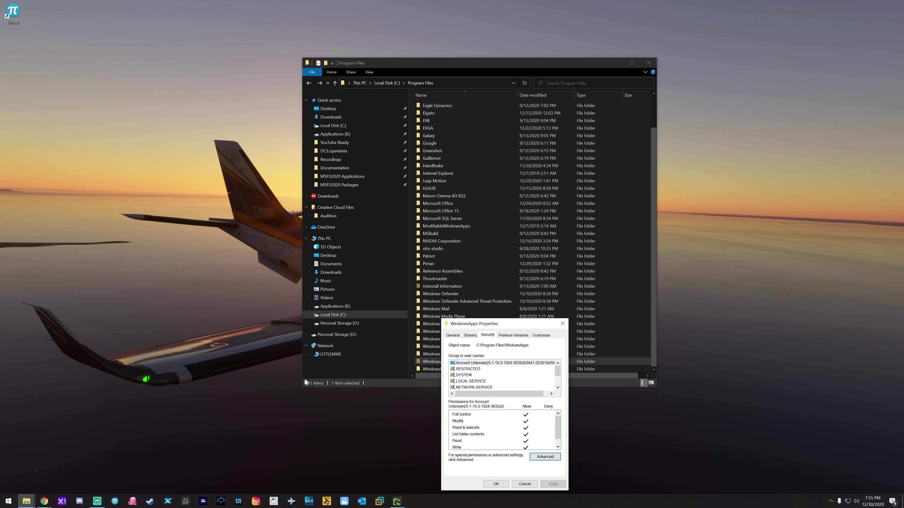
{"action": "left_click", "coordinate": [562, 323]}
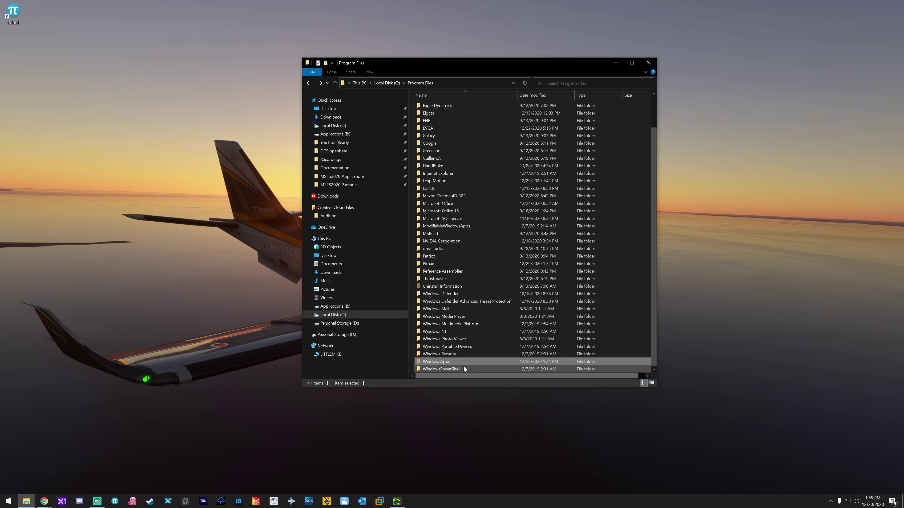
- Open the WindowsApps folder, select the Microsoft.FlightSimulator_1.12.13.0 folder and widen the Name column to fit the full folder names
{"action": "double_click", "coordinate": [443, 361]}
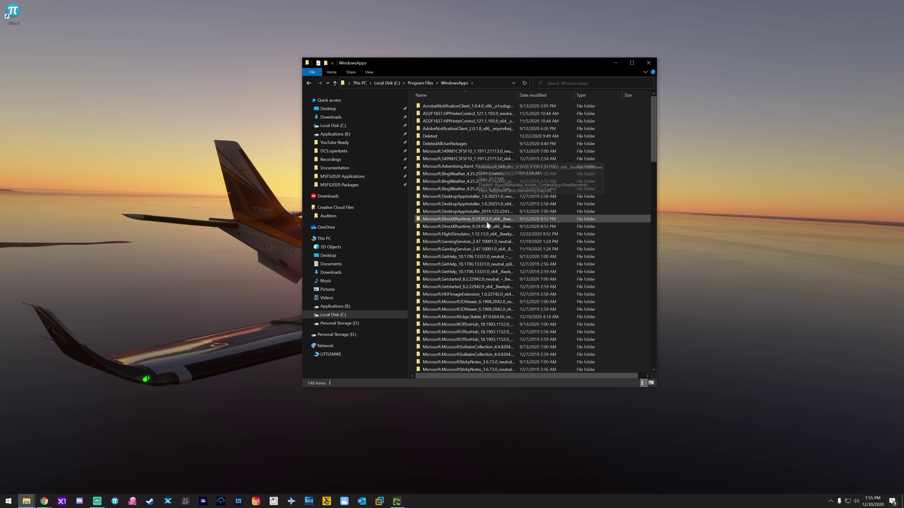
{"action": "scroll", "coordinate": [473, 278], "scroll_direction": "down", "scroll_amount": 2}
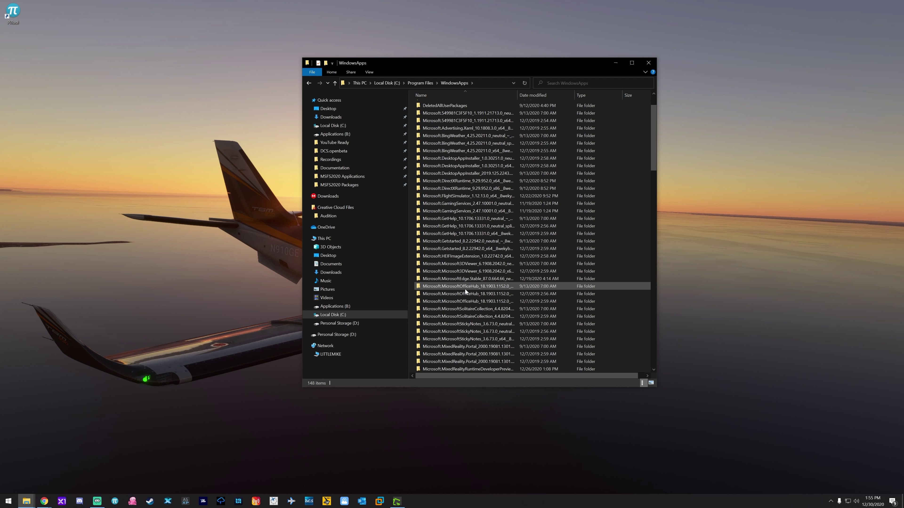
{"action": "left_click", "coordinate": [454, 197]}
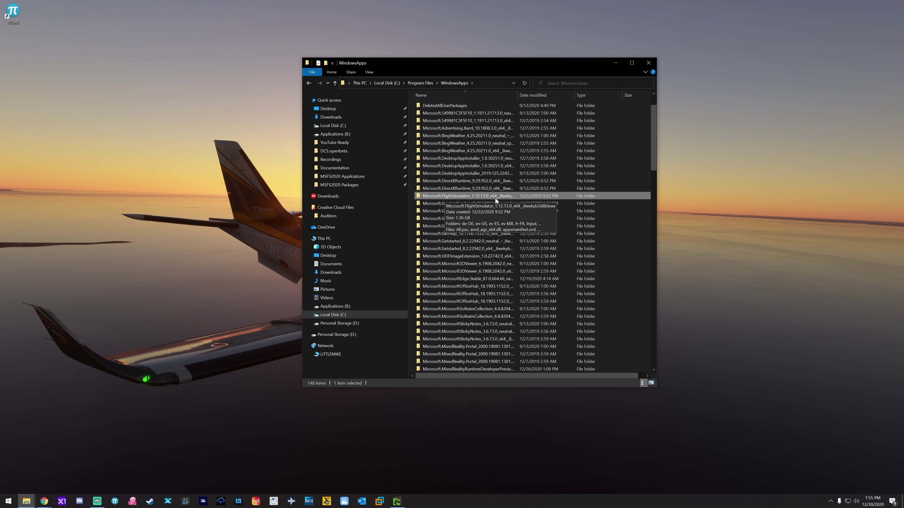
{"action": "double_click", "coordinate": [518, 96]}
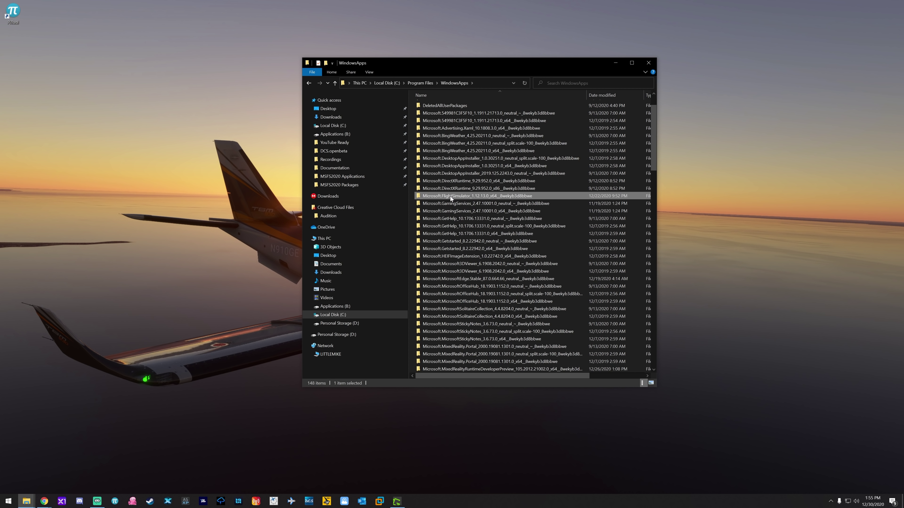
- Check the Microsoft.FlightSimulator_1.12.13.0 folder's owner in its advanced security settings without changing anything, and open the folder
{"action": "mouse_move", "coordinate": [449, 197]}
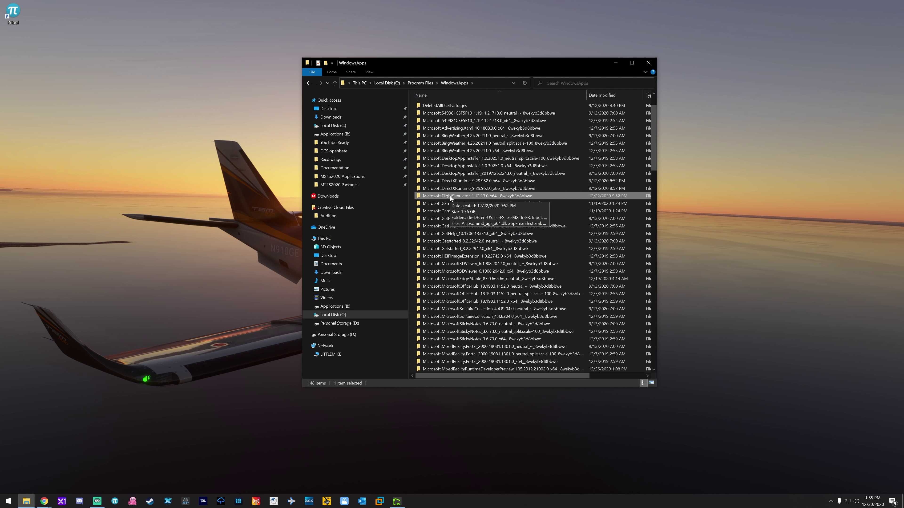
{"action": "right_click", "coordinate": [450, 196]}
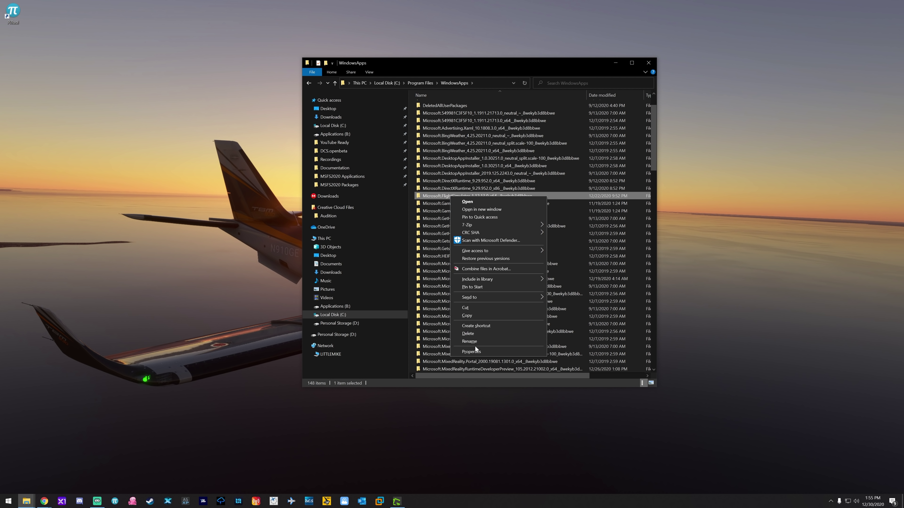
{"action": "left_click", "coordinate": [481, 352]}
{"action": "left_click", "coordinate": [500, 213]}
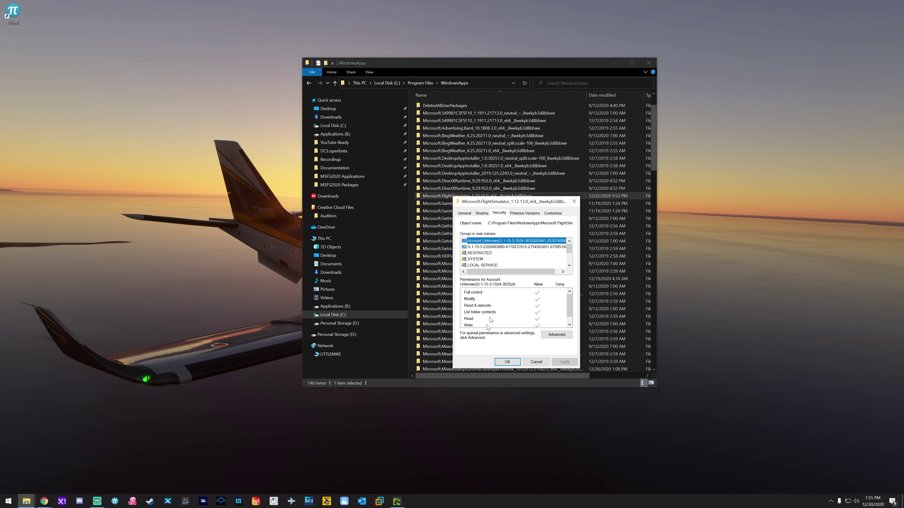
{"action": "left_click", "coordinate": [557, 334]}
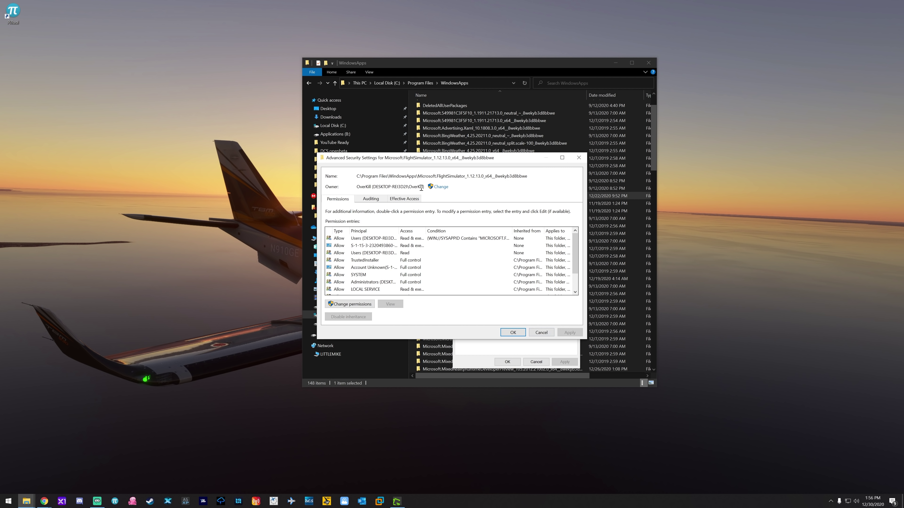
{"action": "left_click", "coordinate": [542, 334]}
{"action": "left_click", "coordinate": [536, 361]}
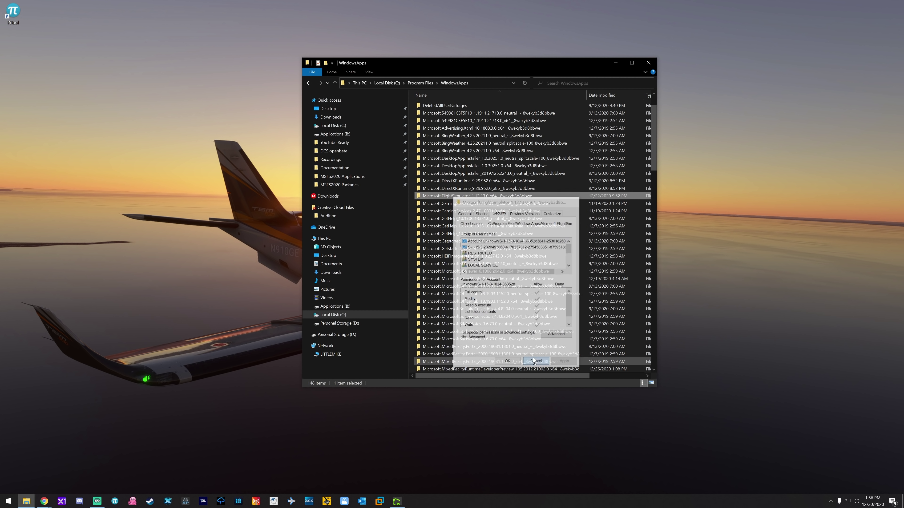
{"action": "double_click", "coordinate": [460, 197]}
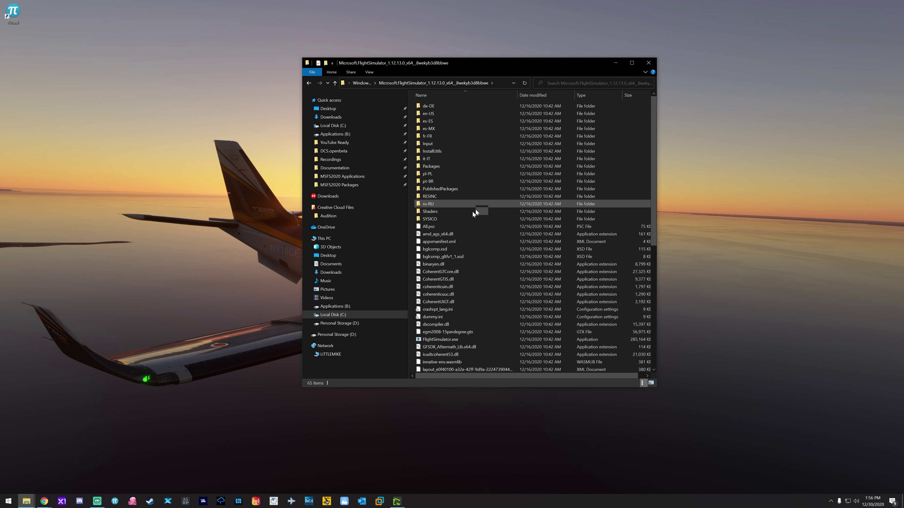
{"action": "right_click", "coordinate": [465, 339]}
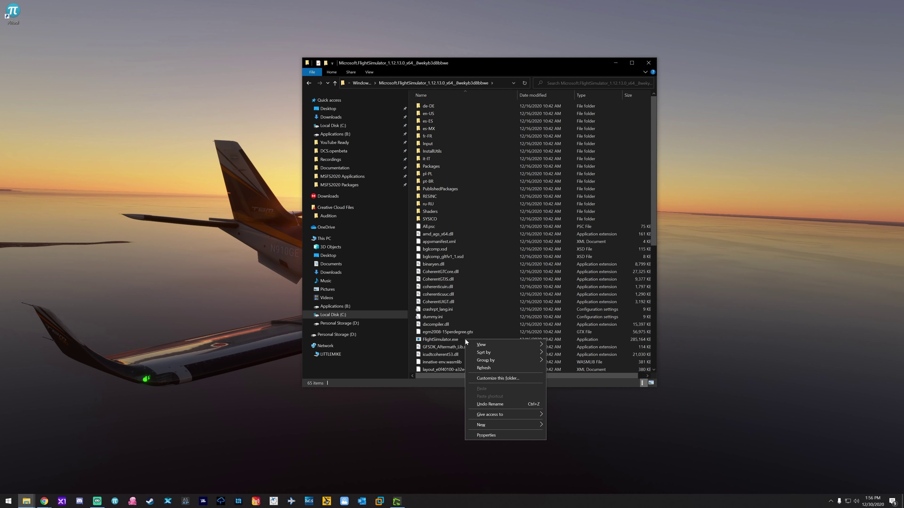
{"action": "left_click", "coordinate": [500, 435]}
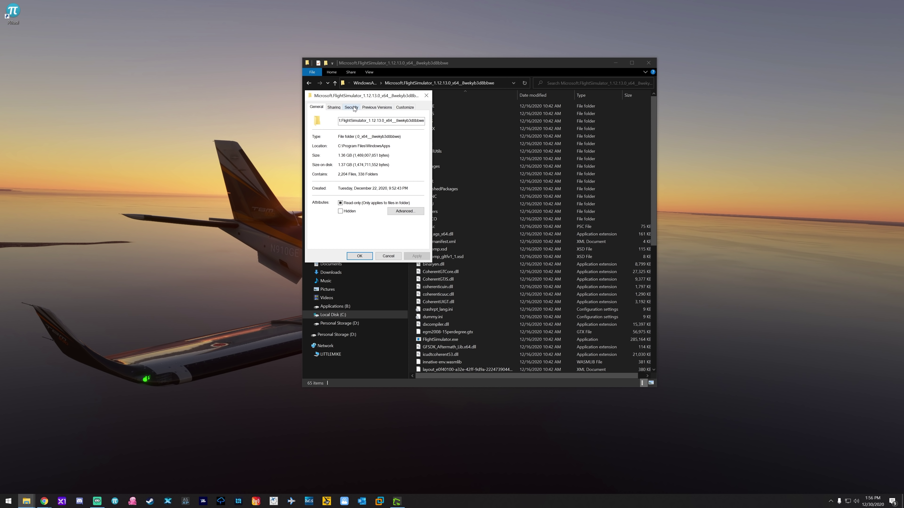
{"action": "left_click", "coordinate": [393, 257]}
- Open the compatibility settings in the properties of FlightSimulator.exe
{"action": "left_click", "coordinate": [452, 340]}
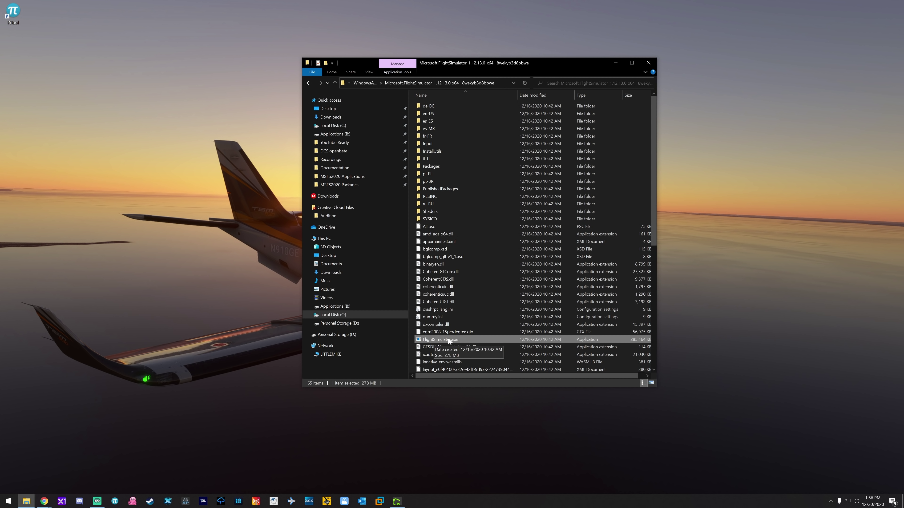
{"action": "right_click", "coordinate": [452, 339]}
{"action": "left_click", "coordinate": [475, 334]}
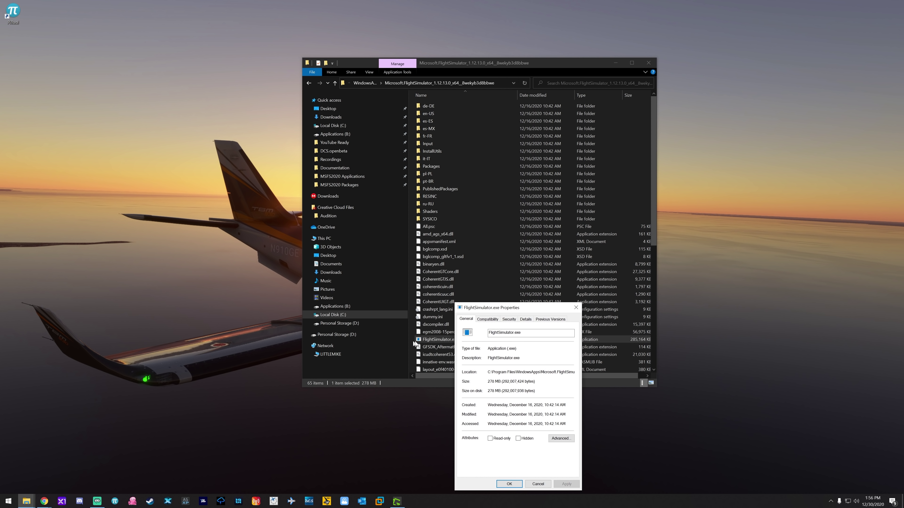
{"action": "left_click_drag", "start_coordinate": [530, 308], "coordinate": [473, 97]}
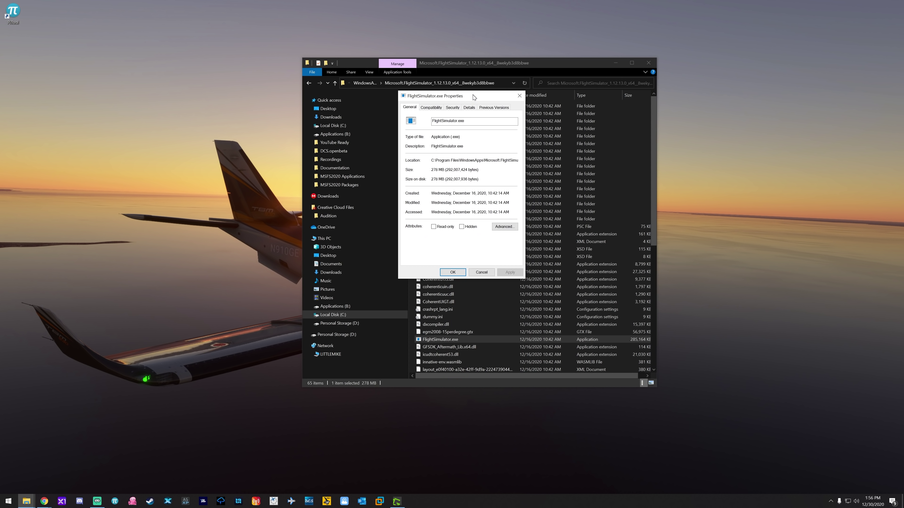
{"action": "left_click", "coordinate": [432, 107]}
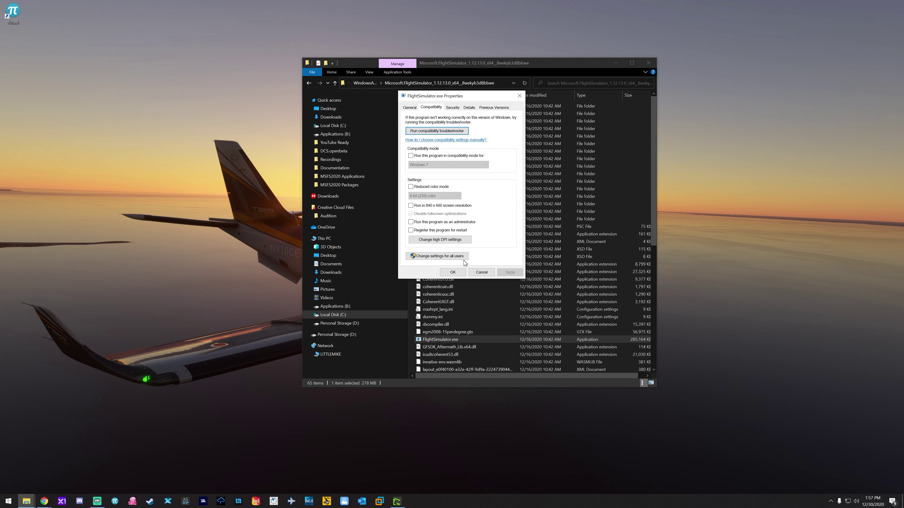
- Close the FlightSimulator.exe properties and the Microsoft.FlightSimulator folder window
{"action": "left_click", "coordinate": [455, 273]}
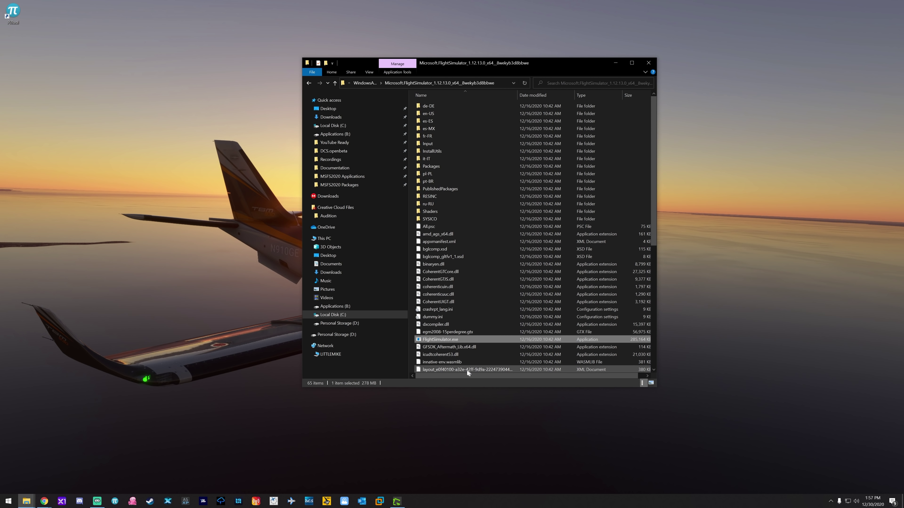
{"action": "left_click", "coordinate": [648, 63]}
- Open NVIDIA GeForce Experience, check for graphics driver updates and close the application
{"action": "left_click", "coordinate": [831, 501]}
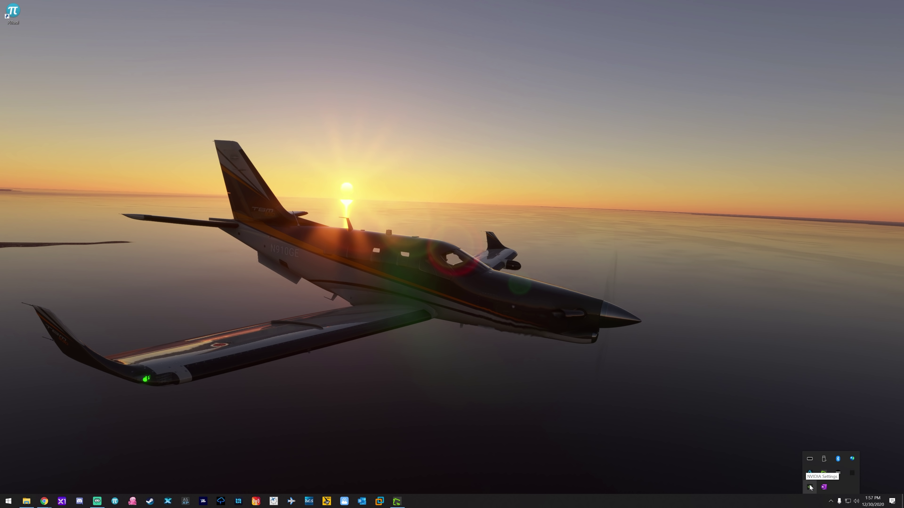
{"action": "right_click", "coordinate": [810, 487]}
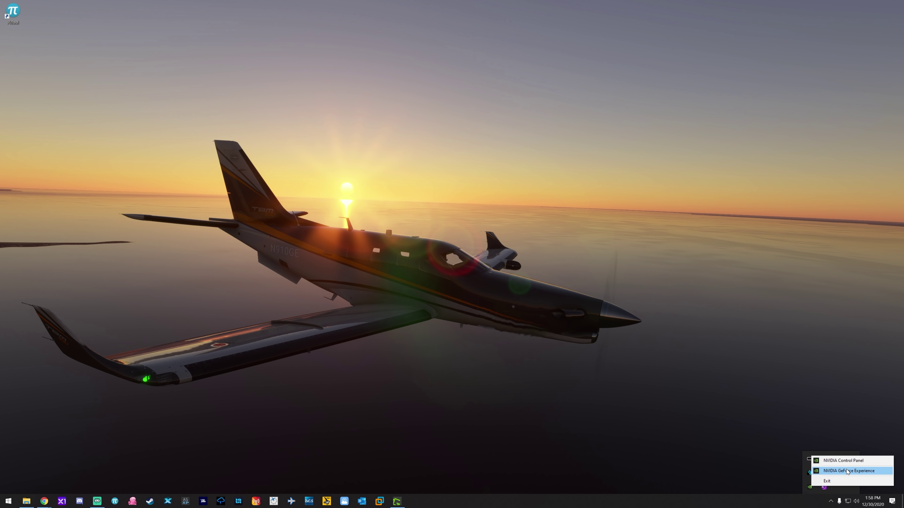
{"action": "left_click", "coordinate": [844, 461]}
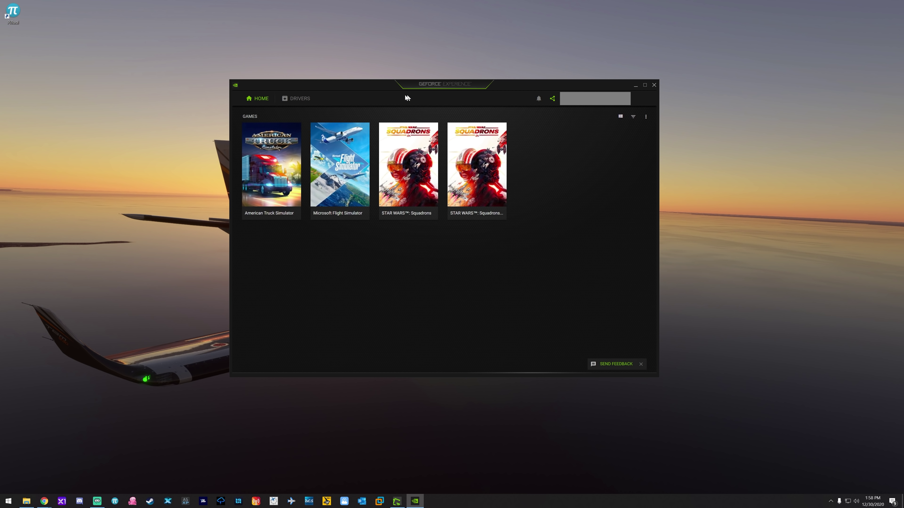
{"action": "left_click", "coordinate": [299, 98]}
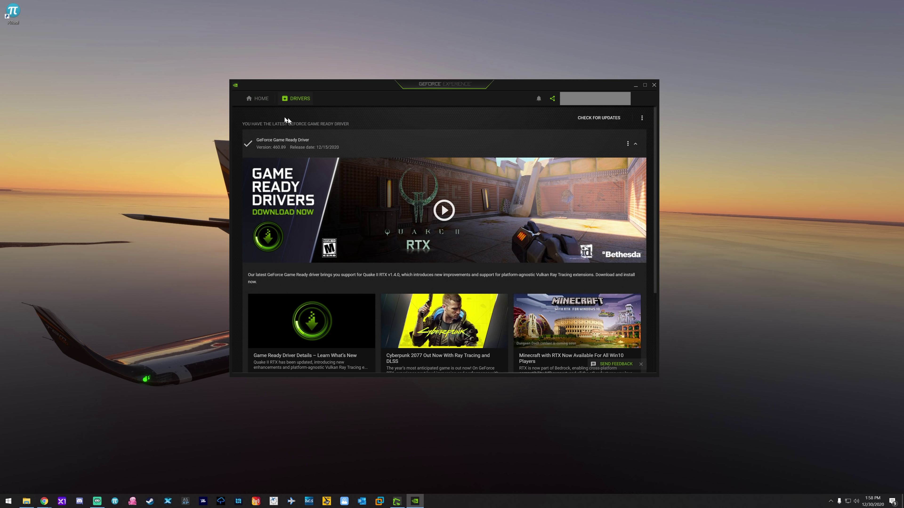
{"action": "left_click", "coordinate": [599, 118]}
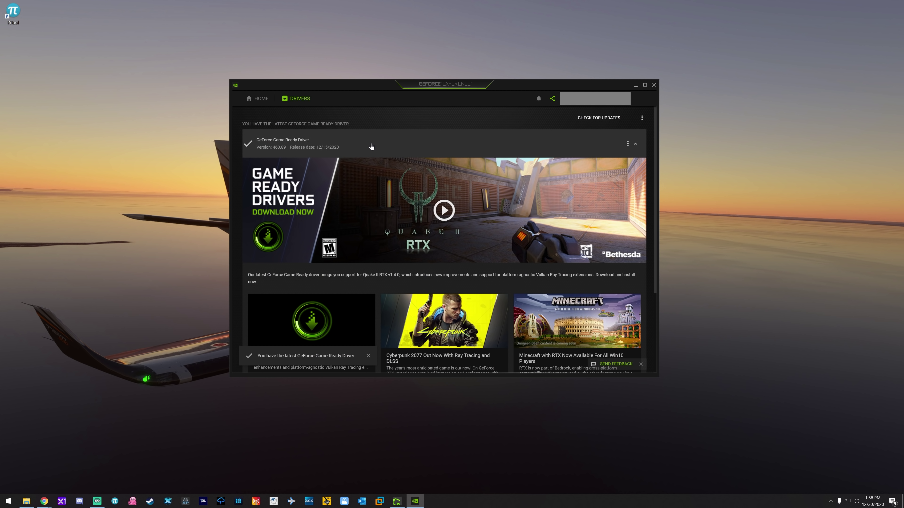
{"action": "left_click", "coordinate": [636, 144]}
{"action": "left_click", "coordinate": [636, 144]}
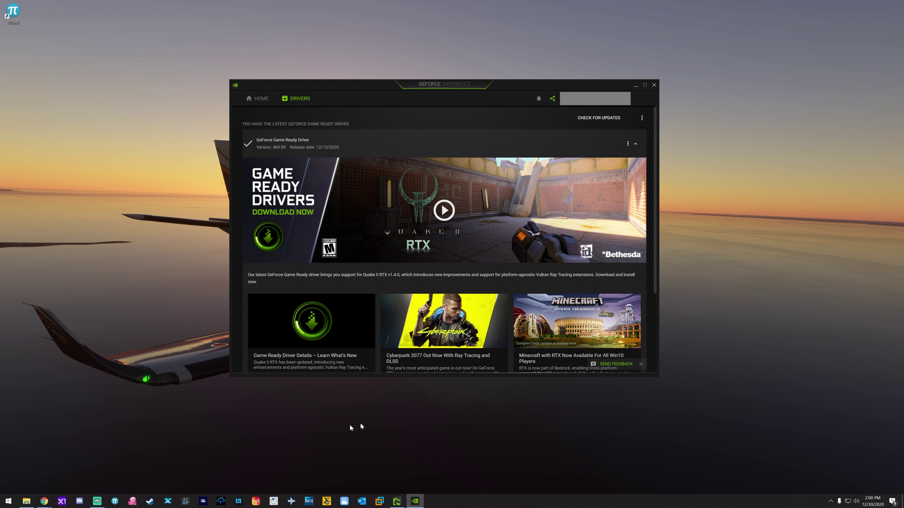
{"action": "left_click", "coordinate": [653, 85]}
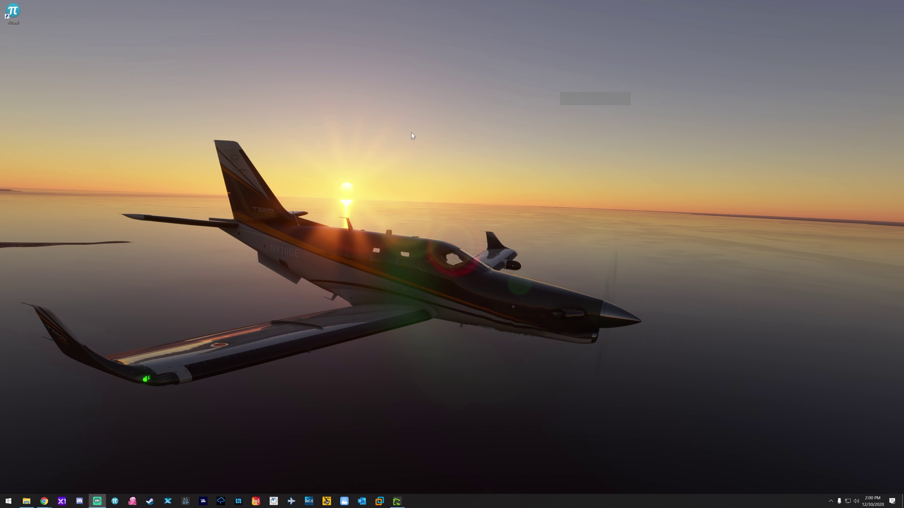
- Open NVIDIA Control Panel, set the global Power management mode to Prefer maximum performance and apply the change
{"action": "right_click", "coordinate": [412, 131]}
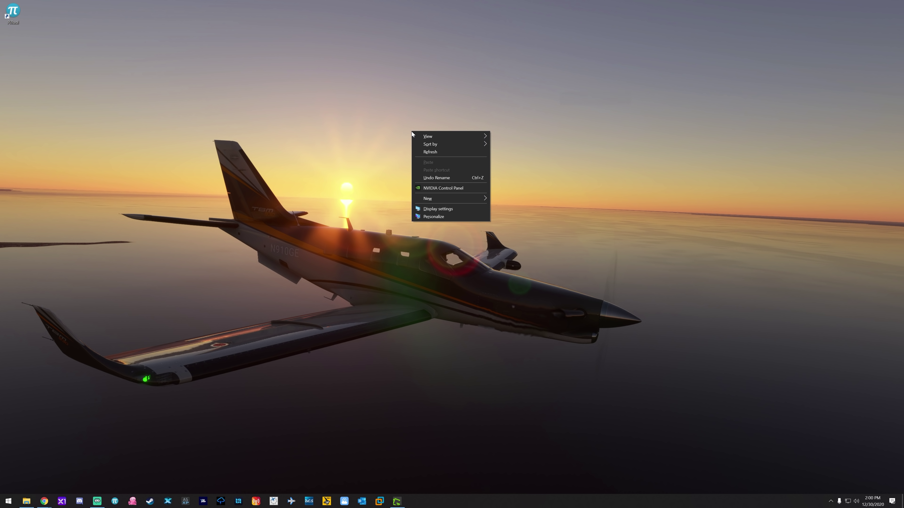
{"action": "left_click", "coordinate": [463, 189]}
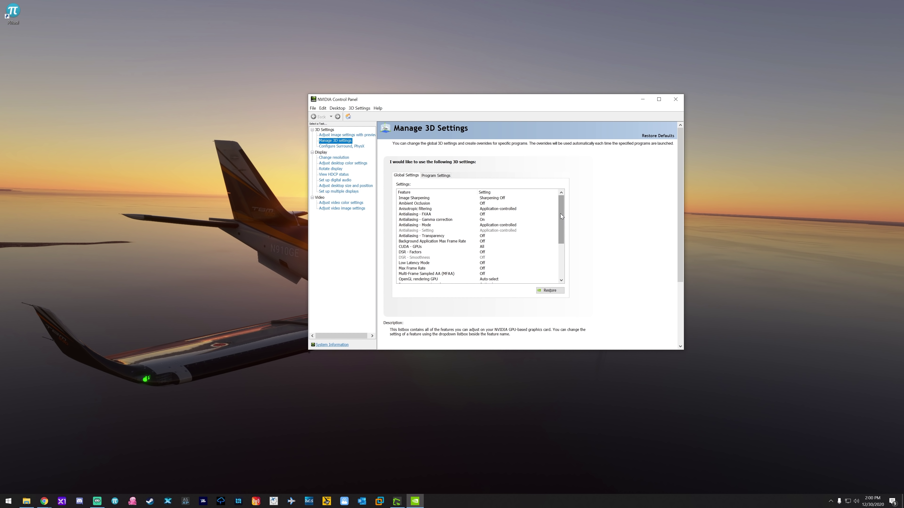
{"action": "left_click_drag", "start_coordinate": [559, 214], "coordinate": [553, 246]}
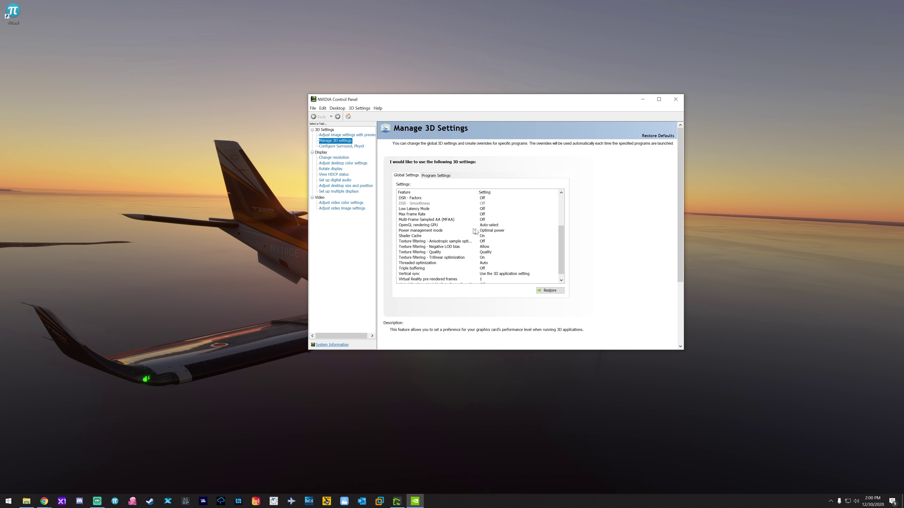
{"action": "left_click_drag", "start_coordinate": [561, 272], "coordinate": [557, 251]}
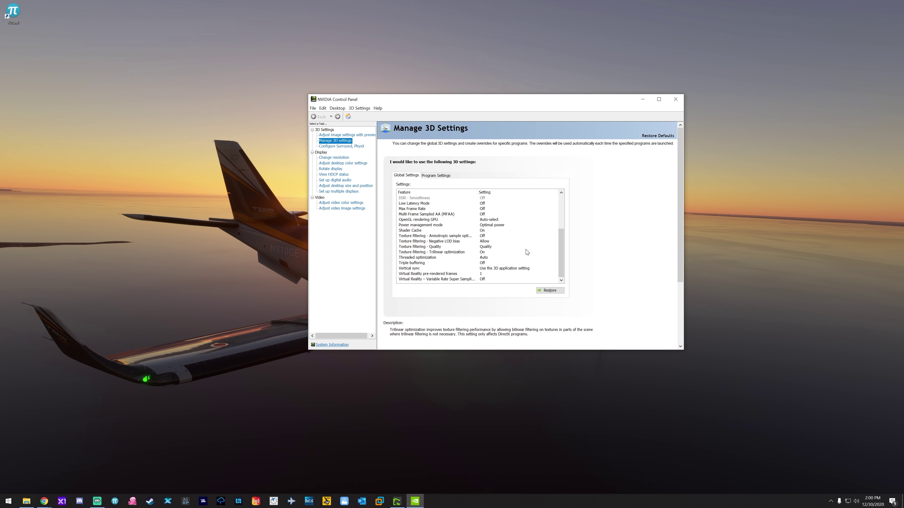
{"action": "left_click", "coordinate": [501, 226]}
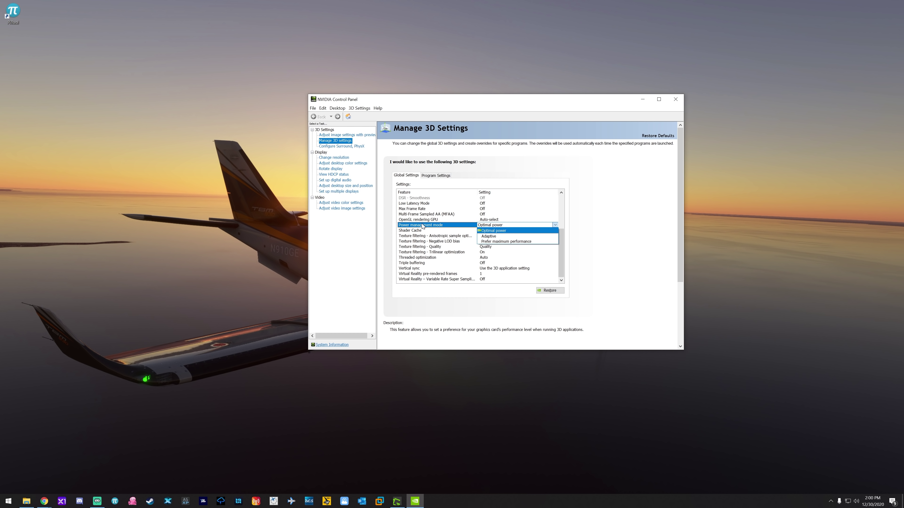
{"action": "left_click", "coordinate": [509, 242]}
{"action": "scroll", "coordinate": [512, 244], "scroll_direction": "up", "scroll_amount": 4}
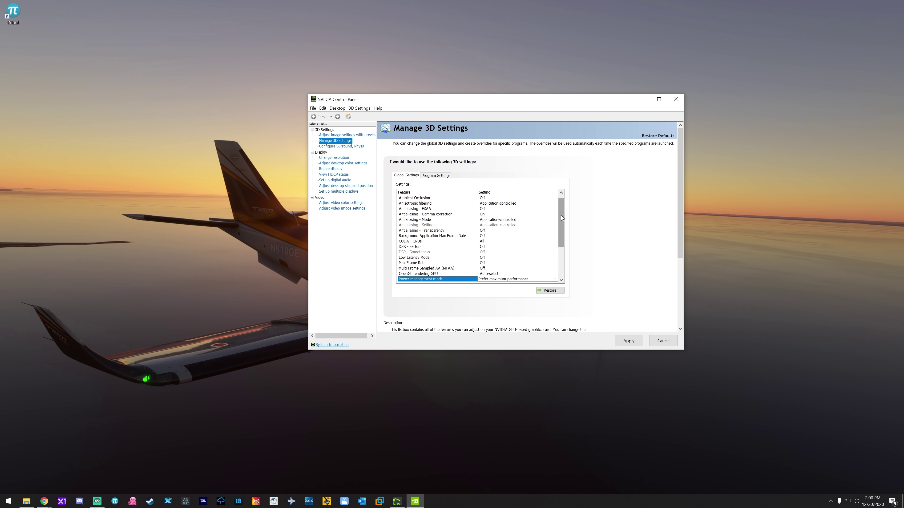
{"action": "left_click_drag", "start_coordinate": [560, 215], "coordinate": [566, 251]}
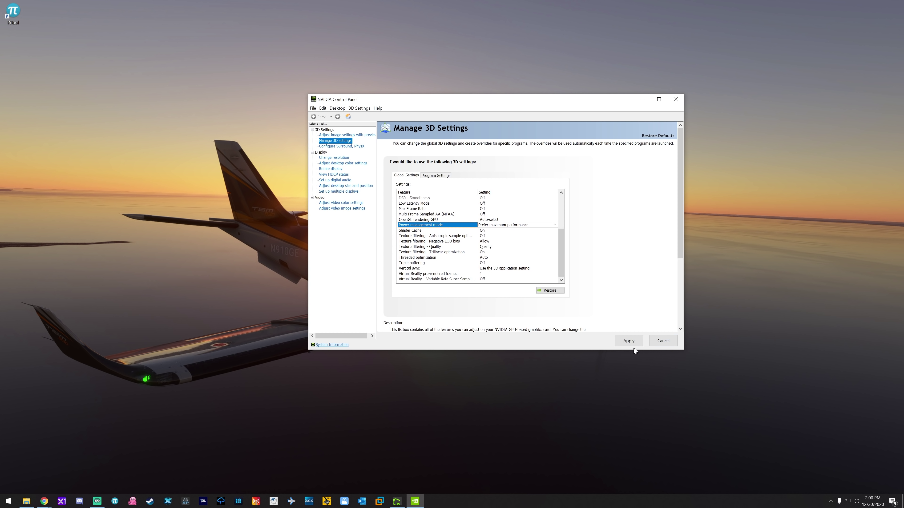
{"action": "left_click", "coordinate": [626, 344]}
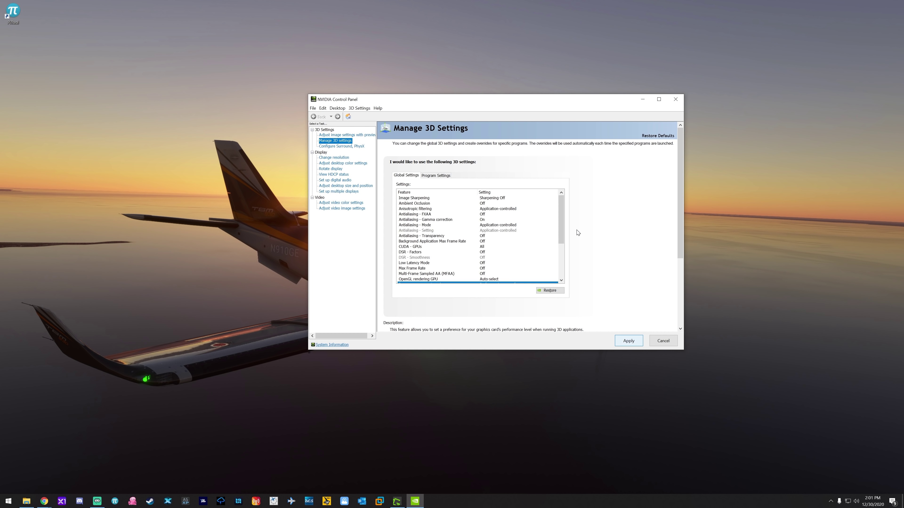
- Set the global Texture filtering - Quality setting to High performance and apply the change
{"action": "left_click_drag", "start_coordinate": [560, 221], "coordinate": [562, 263]}
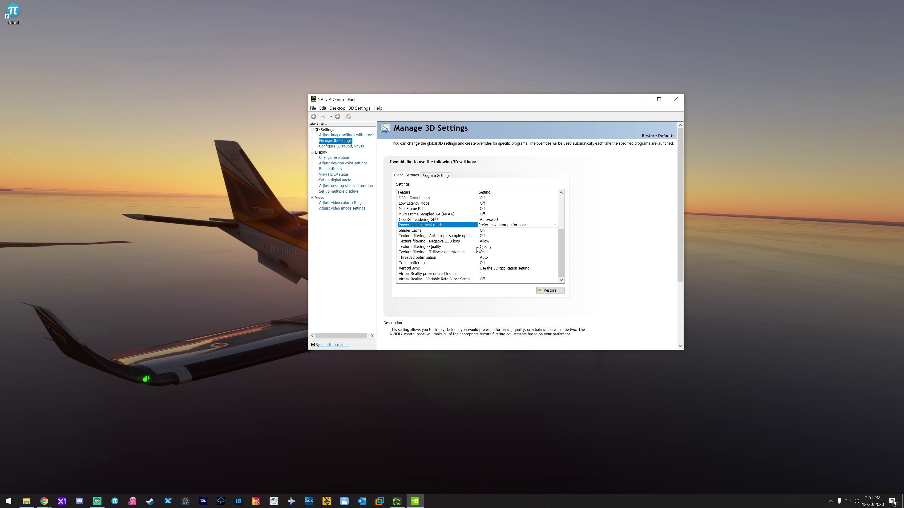
{"action": "left_click", "coordinate": [498, 247]}
{"action": "left_click", "coordinate": [523, 247]}
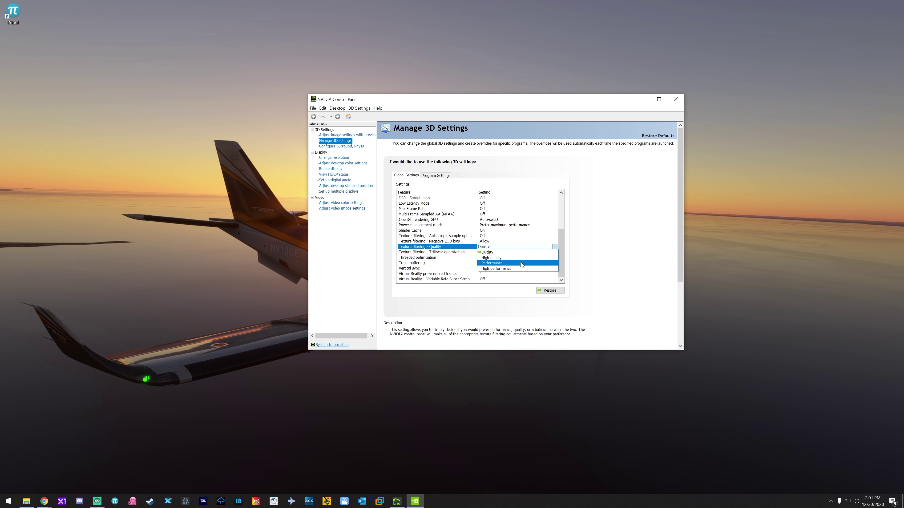
{"action": "left_click", "coordinate": [491, 269]}
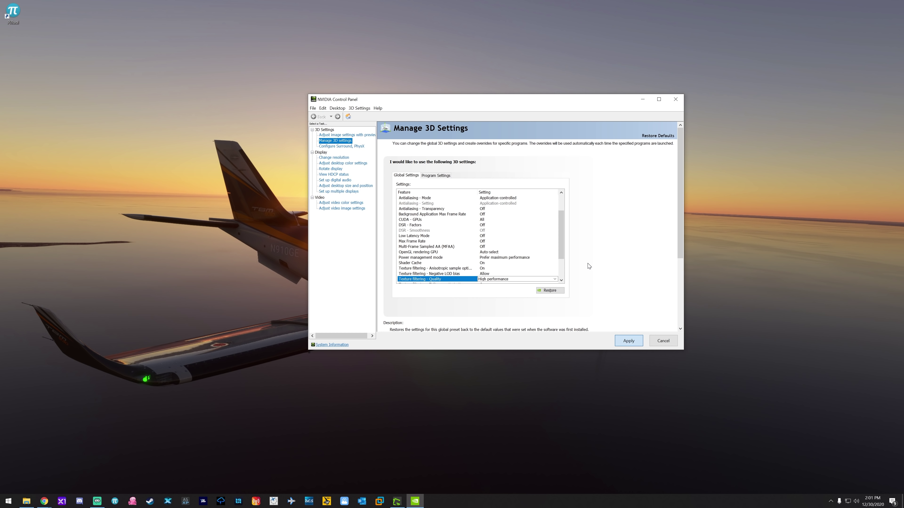
{"action": "scroll", "coordinate": [580, 267], "scroll_direction": "up", "scroll_amount": 2}
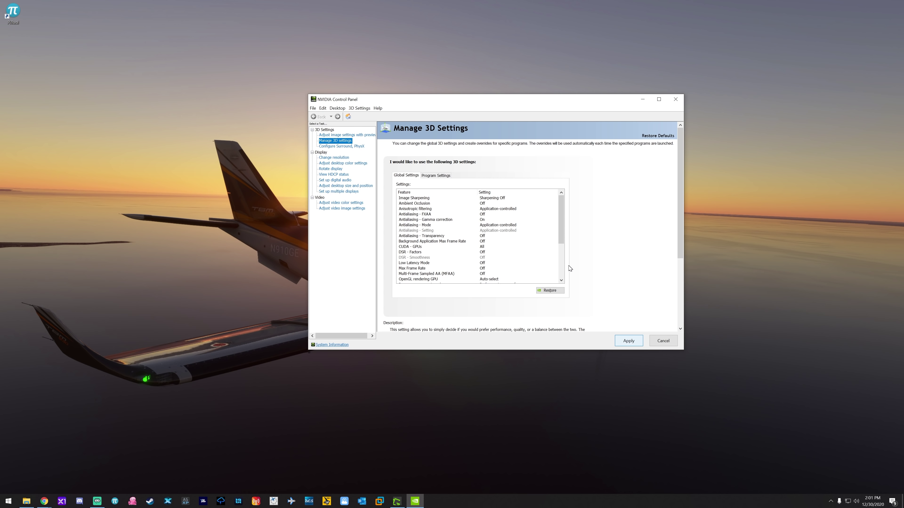
{"action": "scroll", "coordinate": [566, 257], "scroll_direction": "down", "scroll_amount": 2}
{"action": "scroll", "coordinate": [561, 246], "scroll_direction": "down", "scroll_amount": 2}
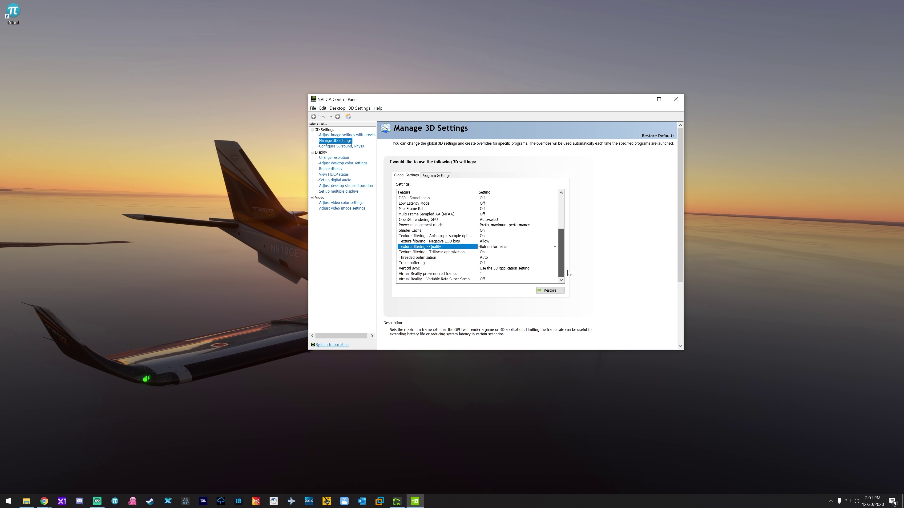